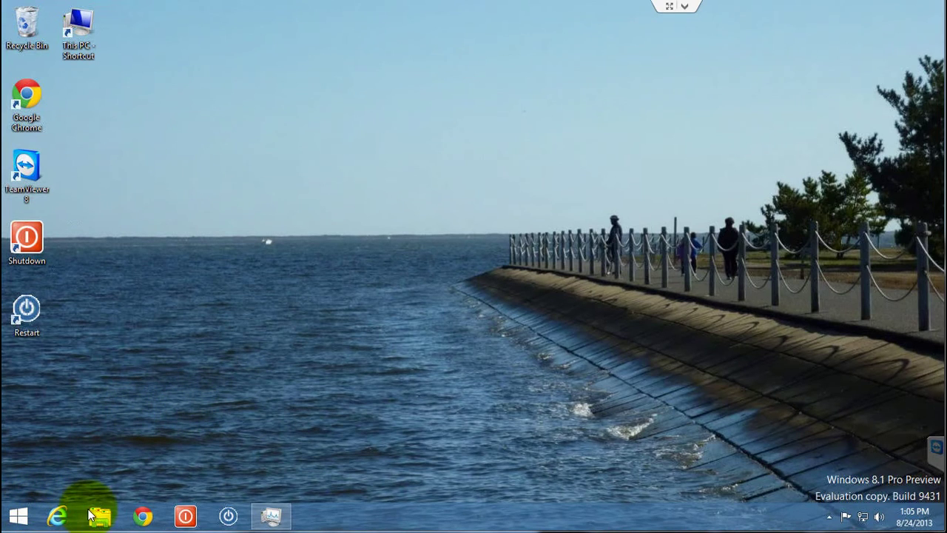
- Launch Google Chrome from the desktop, close it, and launch it again from the Start screen
click(142, 516)
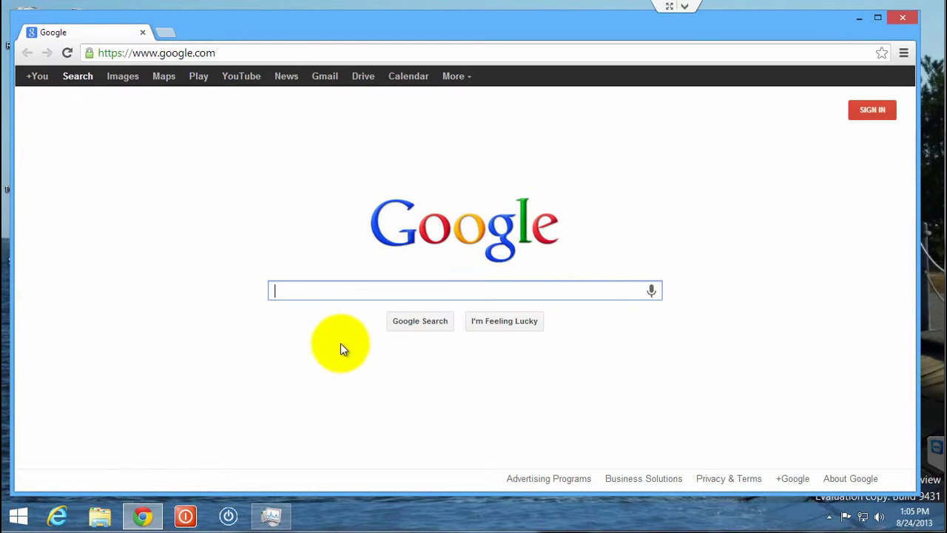
click(901, 17)
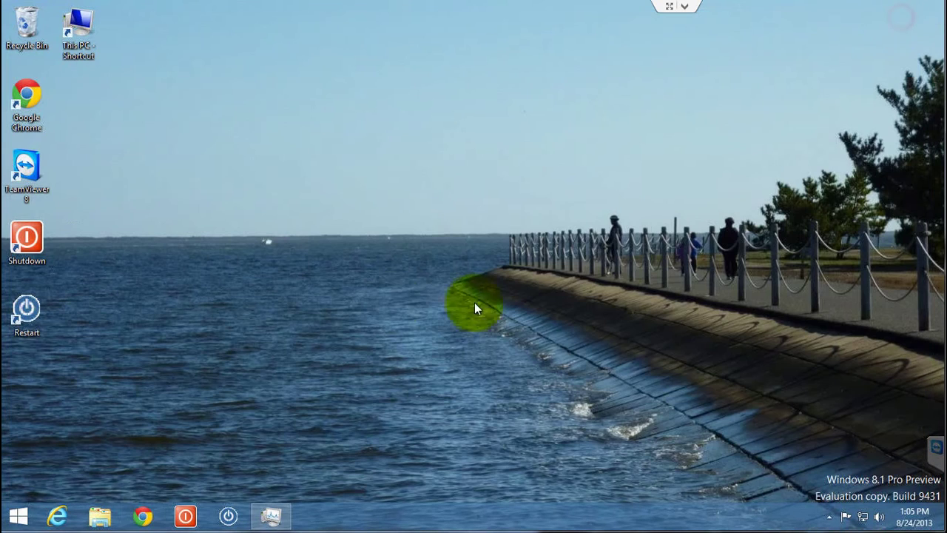
click(20, 516)
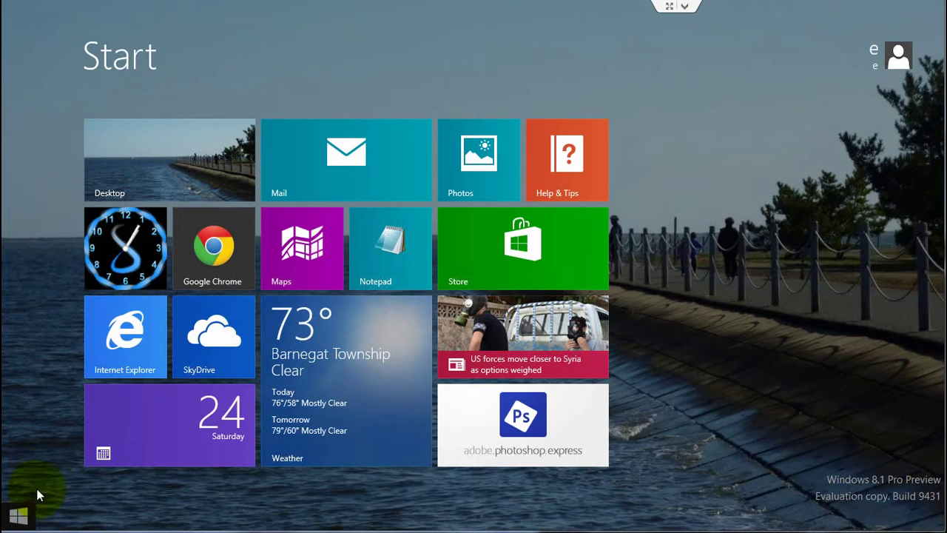
click(220, 254)
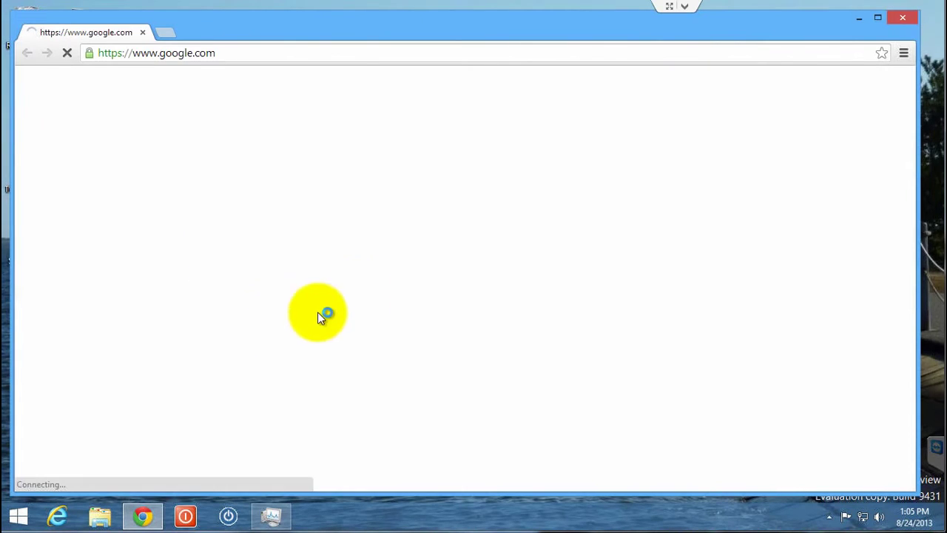
click(303, 292)
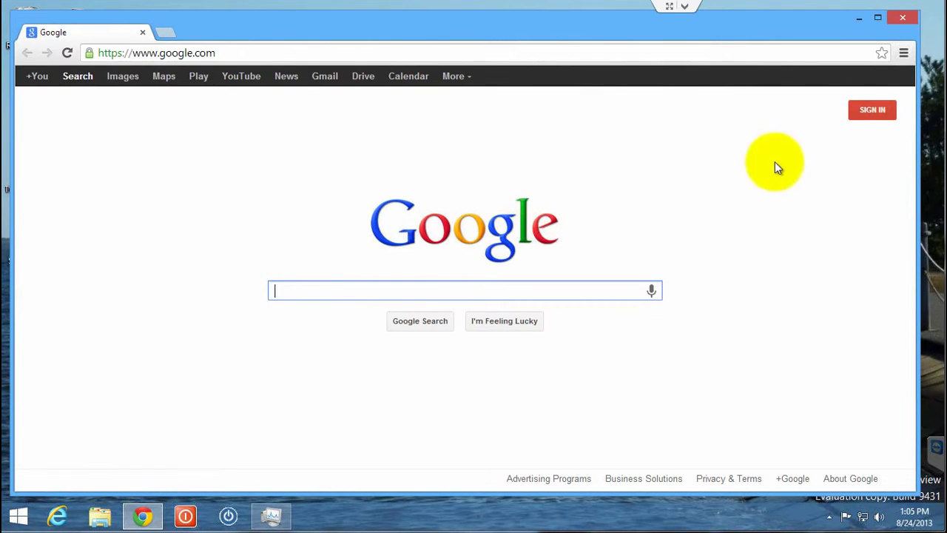
- Relaunch Chrome in Windows 8 mode, choosing Google Chrome for opening http links
click(904, 54)
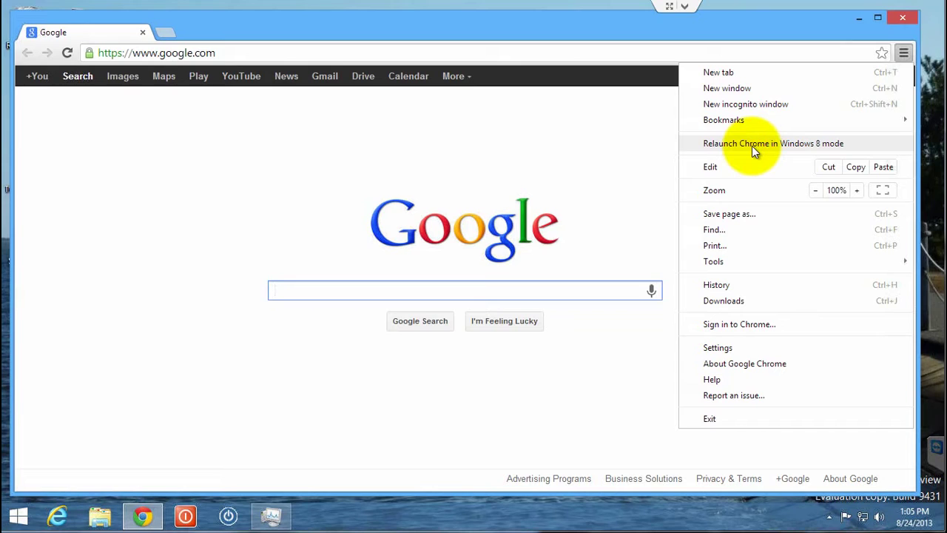
click(752, 145)
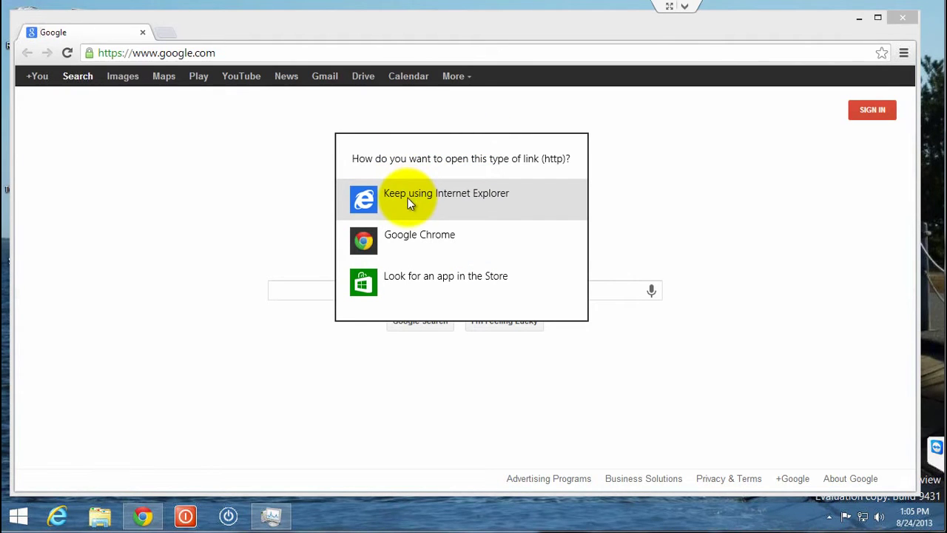
click(396, 240)
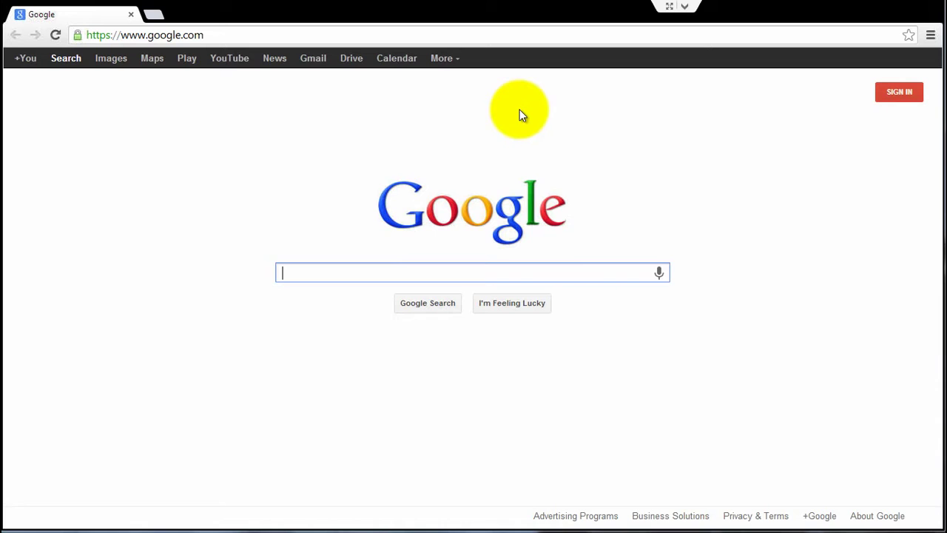
- Reopen full-screen Chrome from the Start screen, restore its previous page and open Google News
click(931, 36)
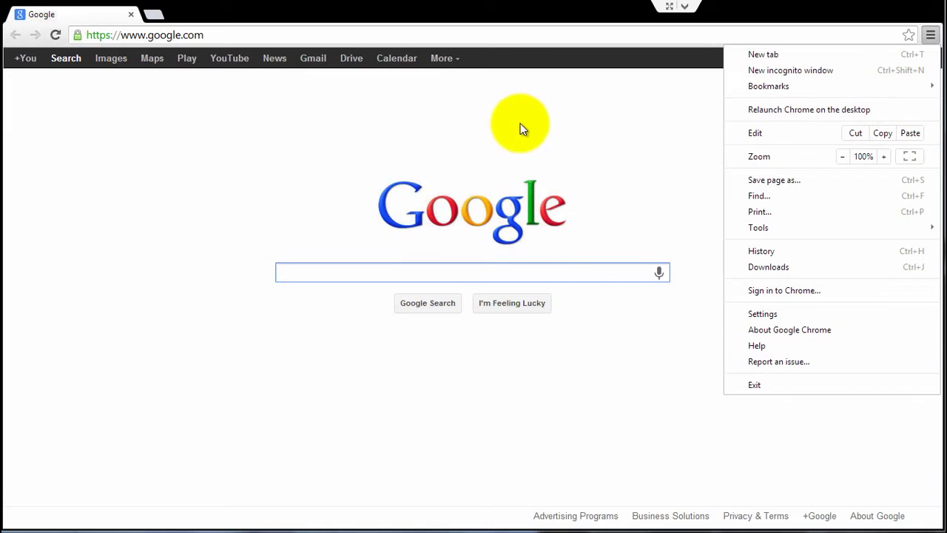
click(472, 160)
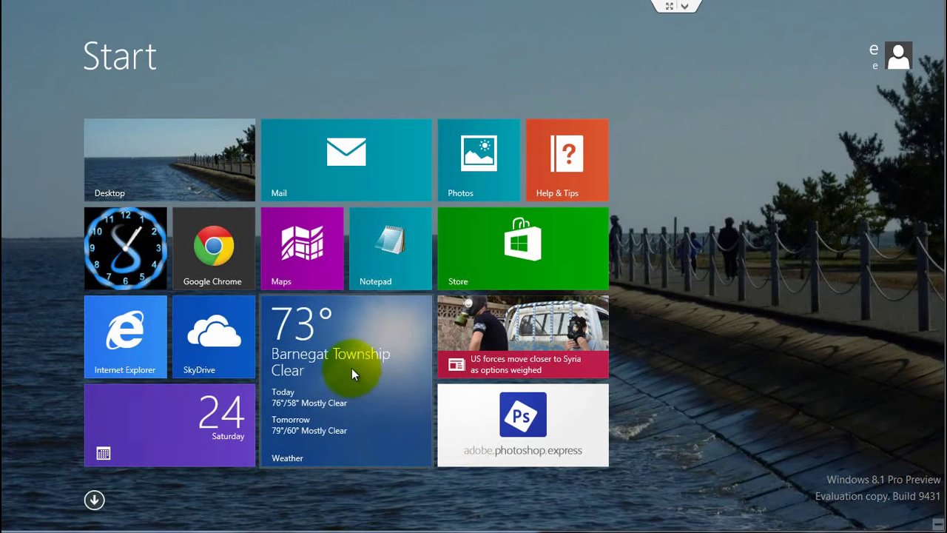
click(205, 251)
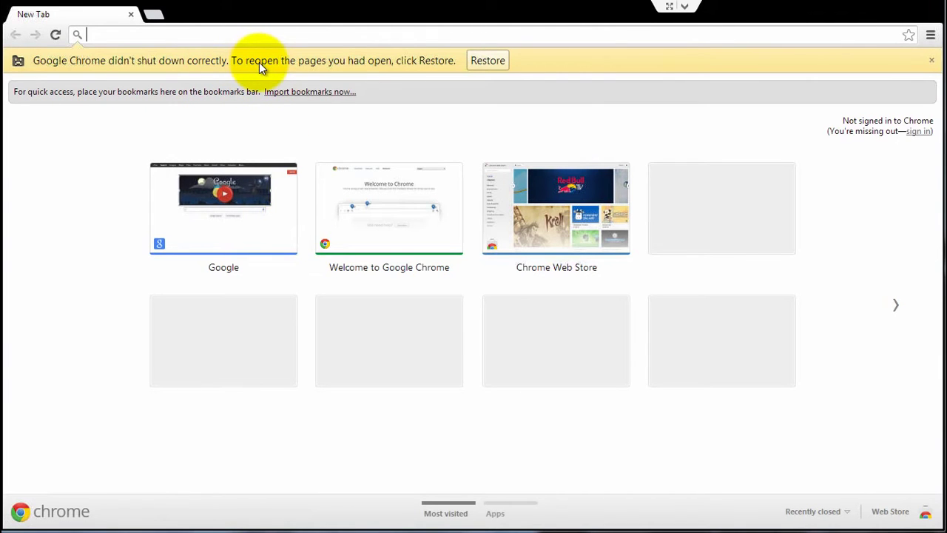
click(487, 62)
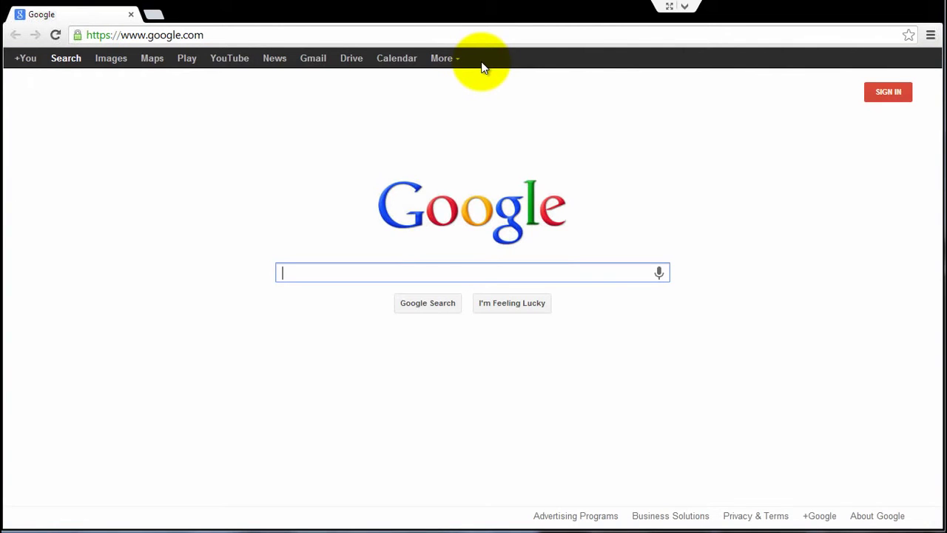
click(278, 66)
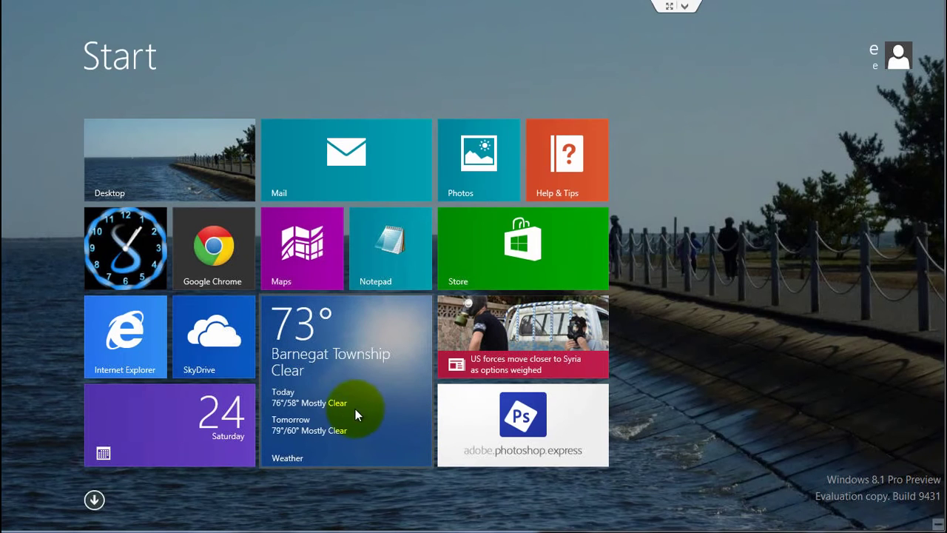
- Launch Internet Explorer from the Start screen and open the default-browser setting in its Internet Options
click(121, 337)
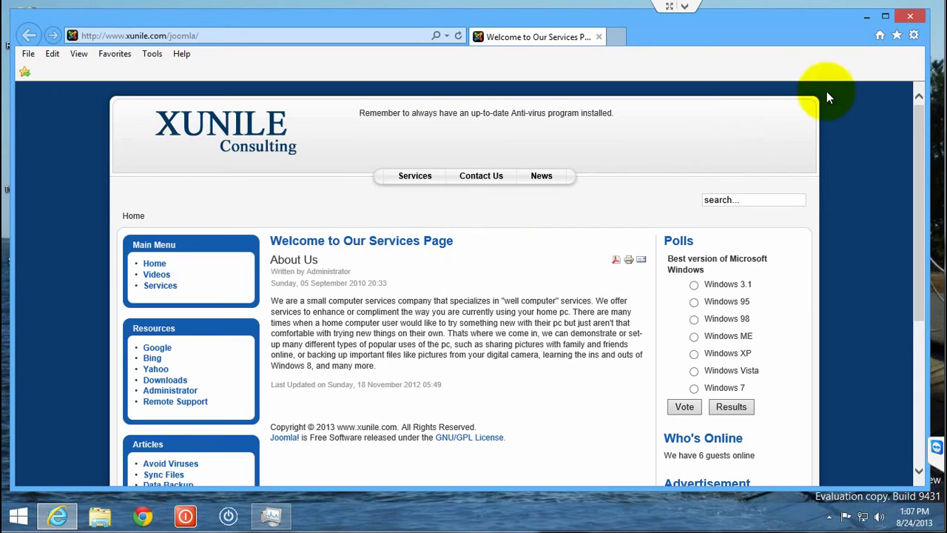
click(915, 38)
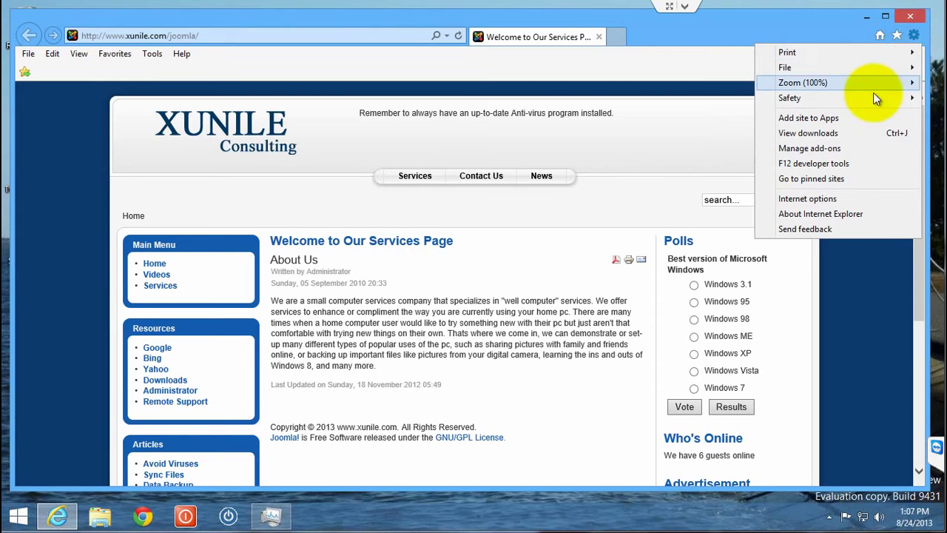
click(796, 198)
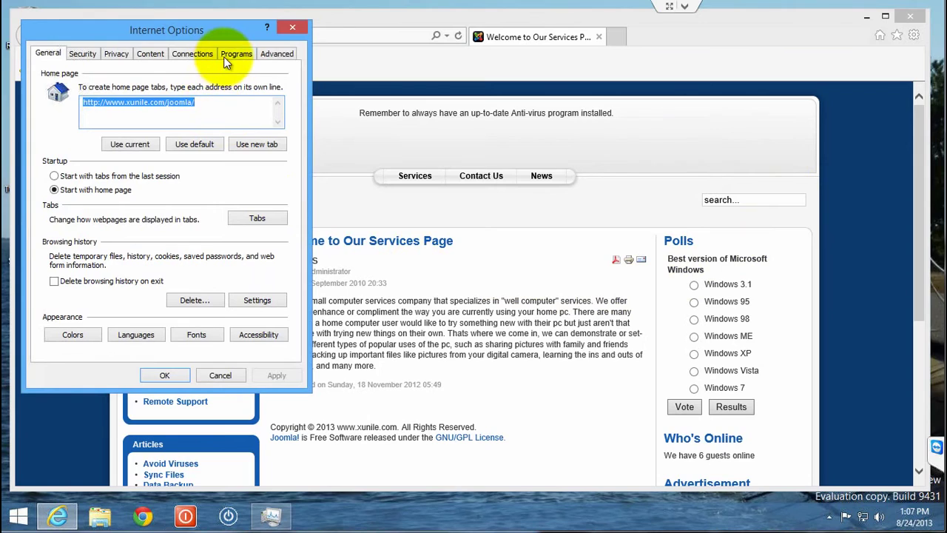
click(227, 55)
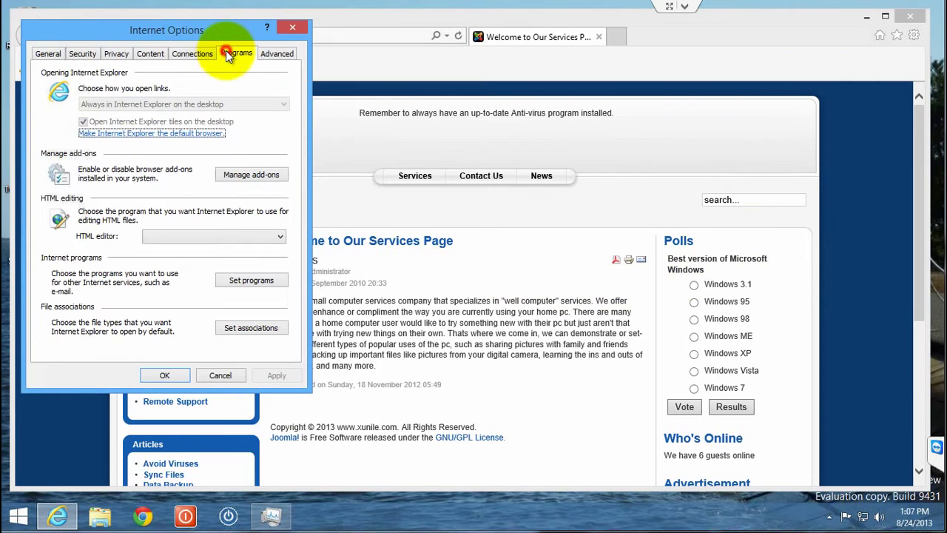
click(169, 133)
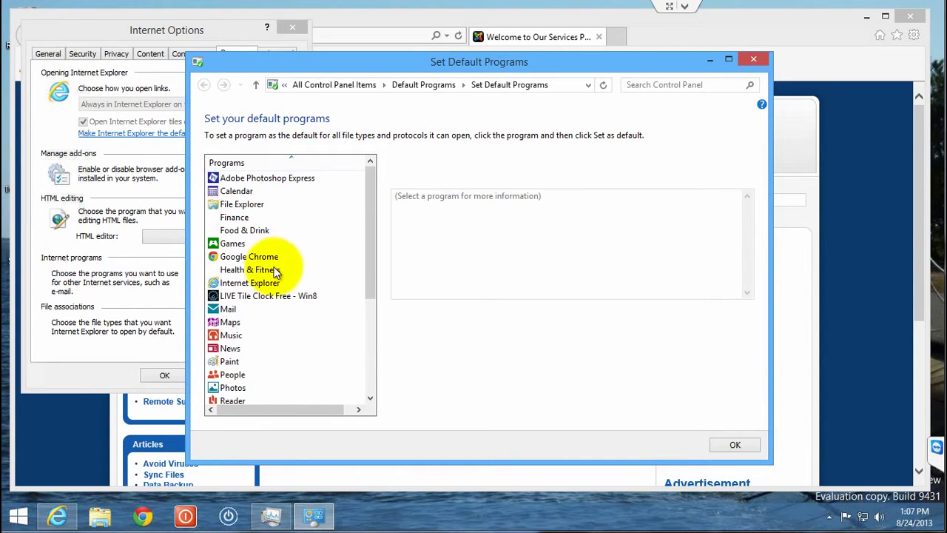
- Set Internet Explorer as the default for all its file types and protocols, and close the settings dialogs
click(258, 283)
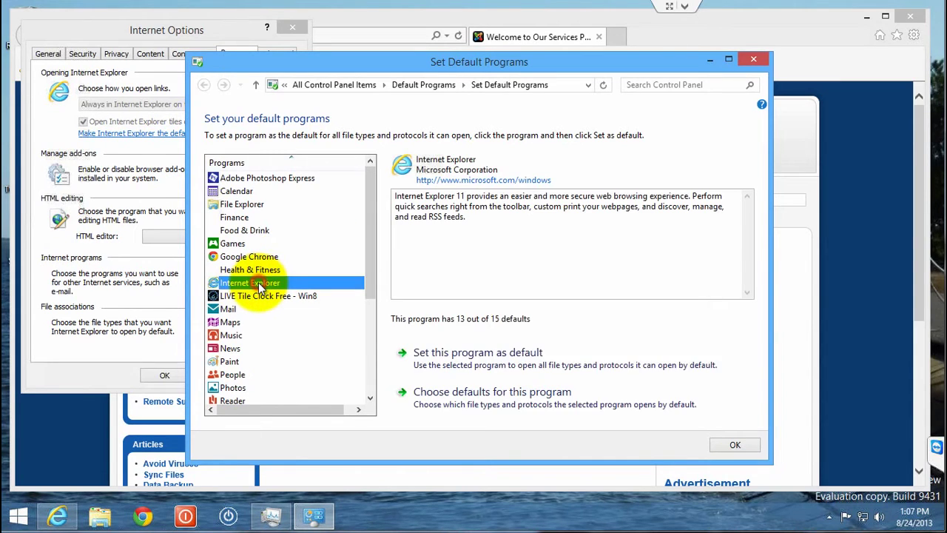
click(510, 360)
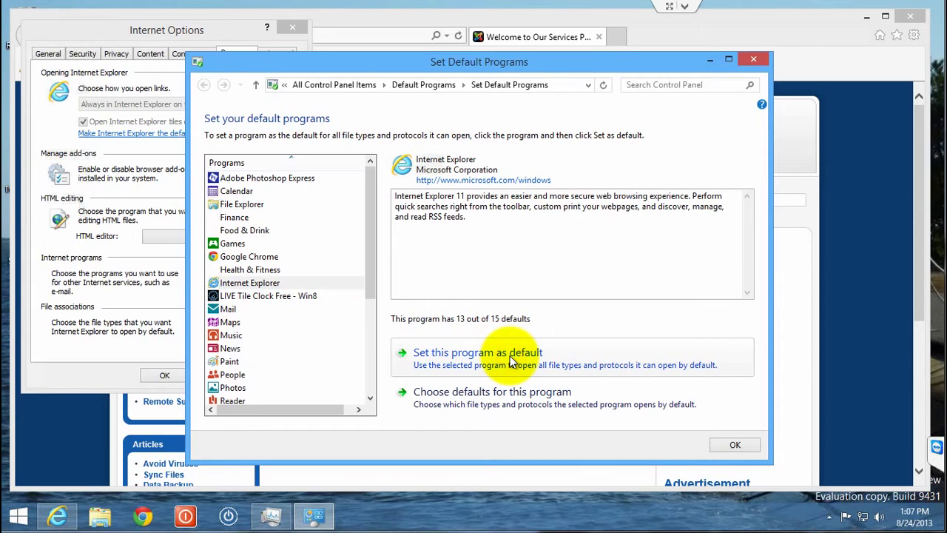
click(718, 445)
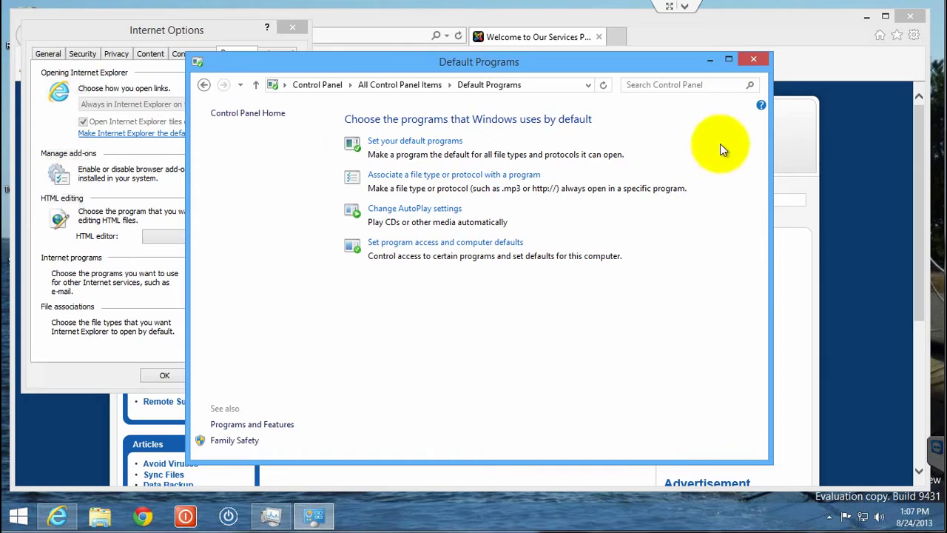
click(750, 60)
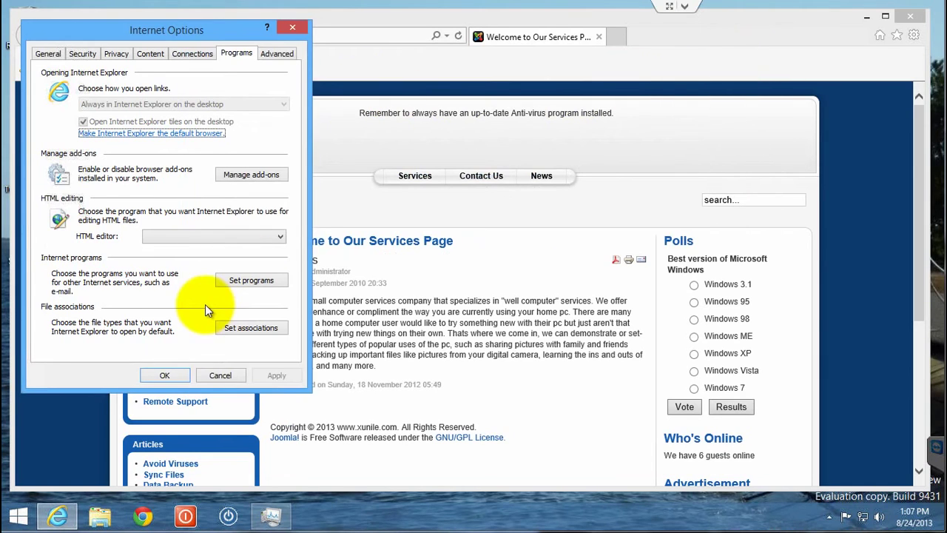
click(180, 374)
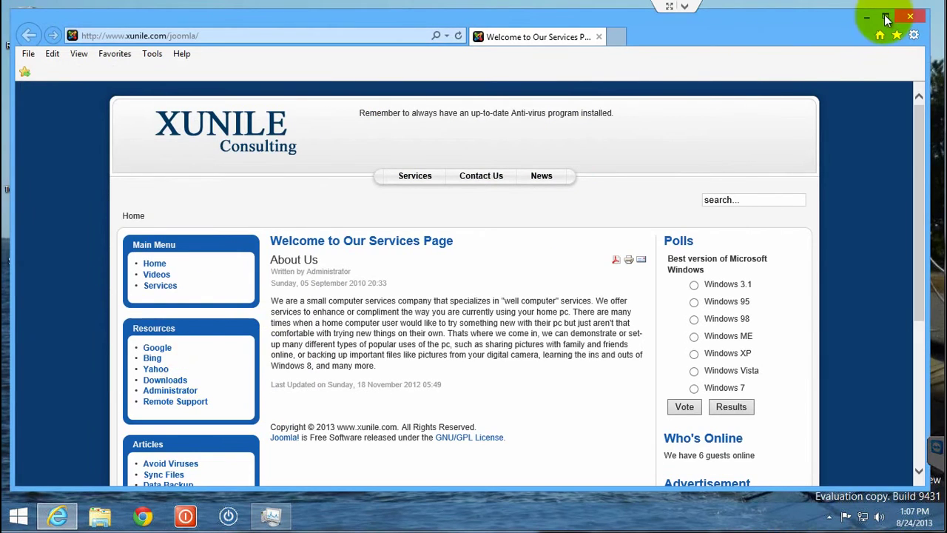
- Test Internet Explorer's display mode by launching it from the desktop and from the Start screen, closing it each time
click(908, 16)
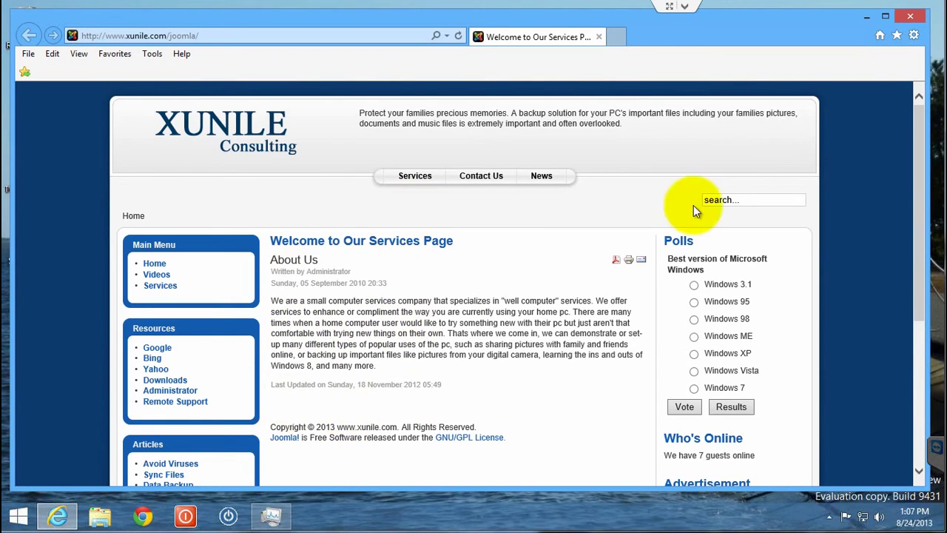
click(906, 17)
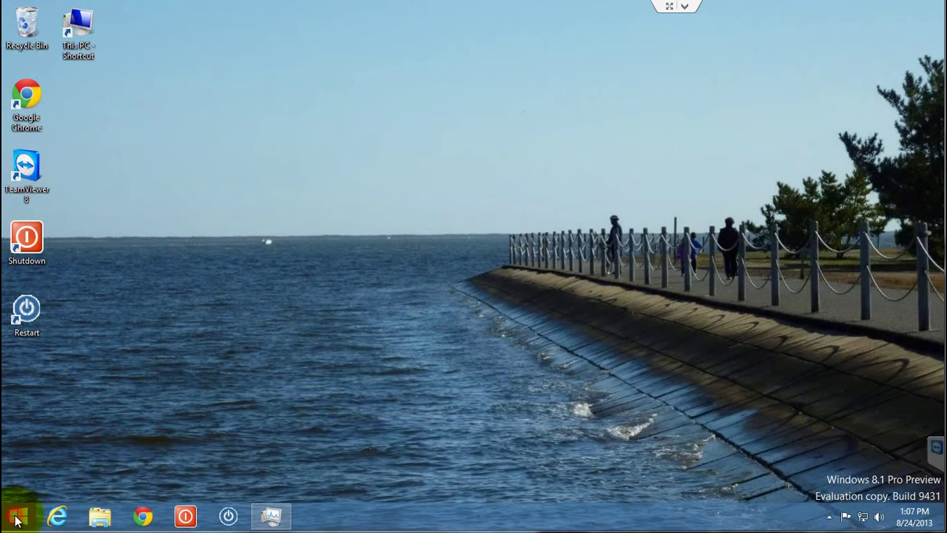
click(16, 520)
click(144, 332)
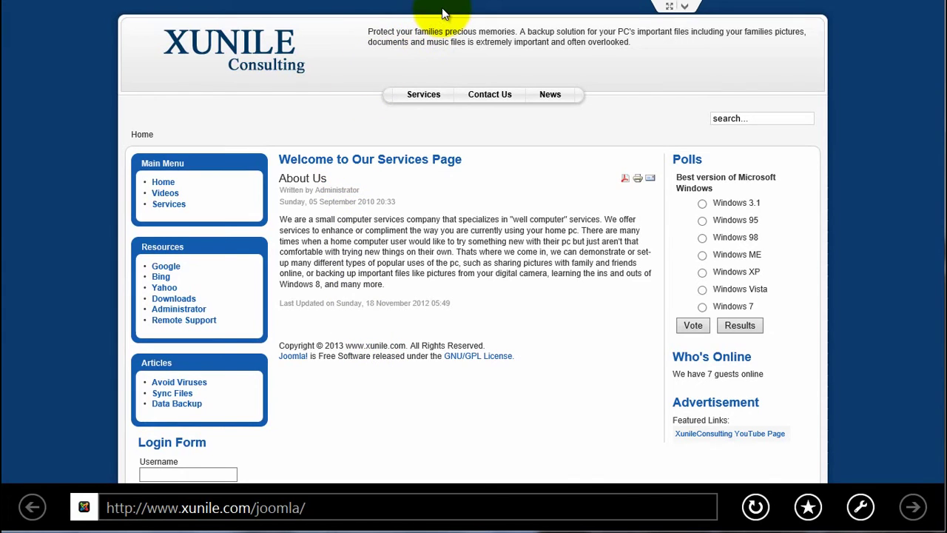
drag(416, 4, 436, 440)
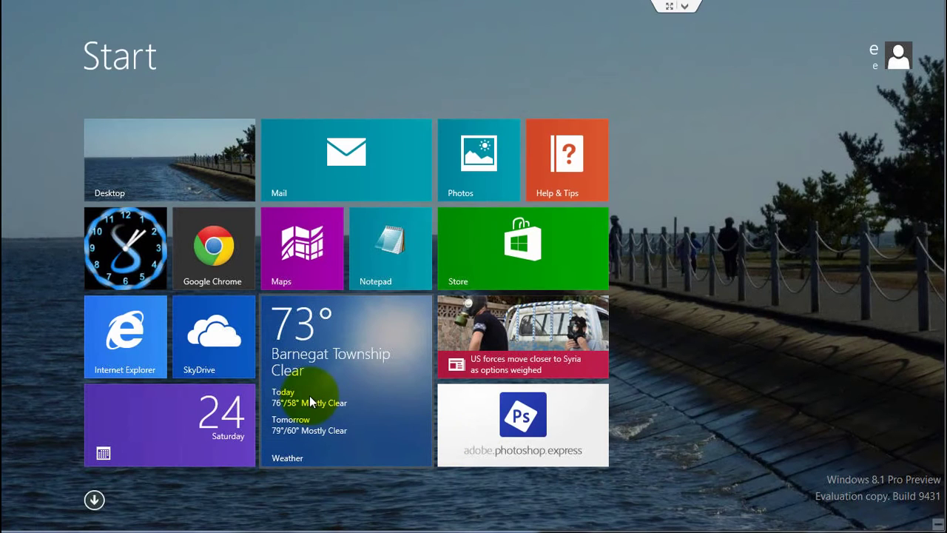
- Test Chrome's display mode by launching it from the Start screen with its pages restored and from the desktop, closing it each time
click(216, 244)
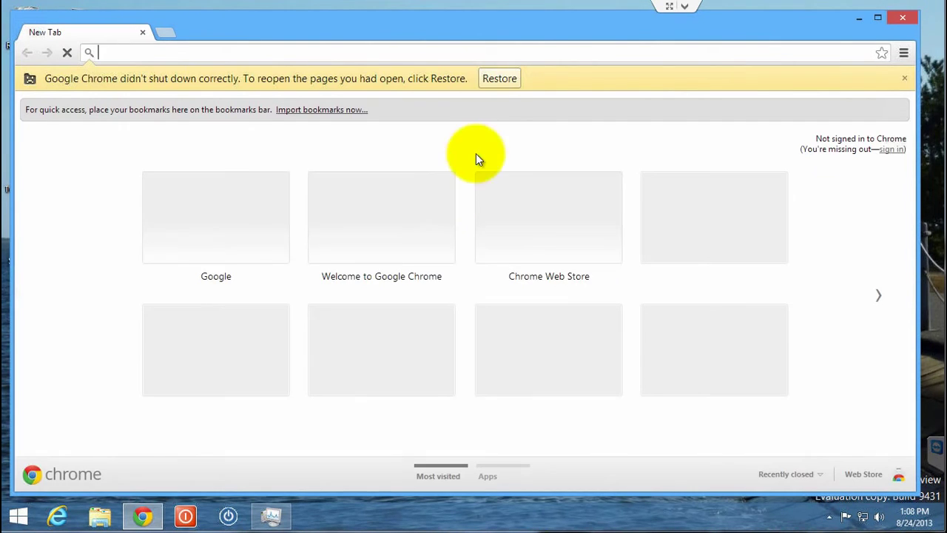
click(498, 81)
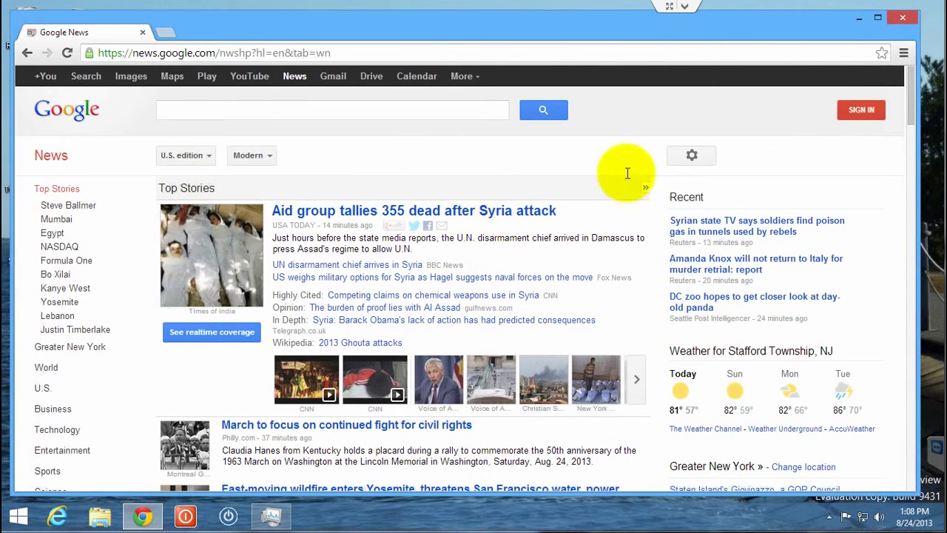
click(905, 17)
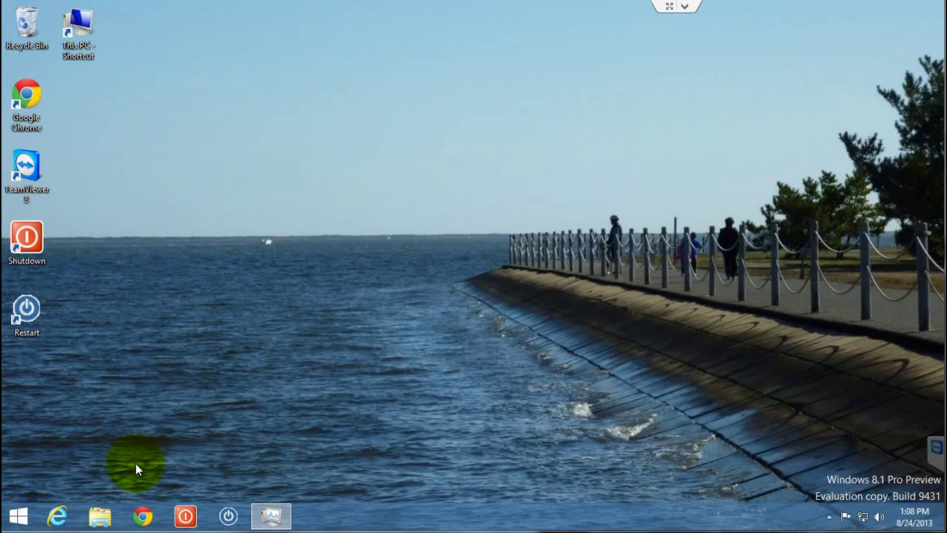
click(144, 517)
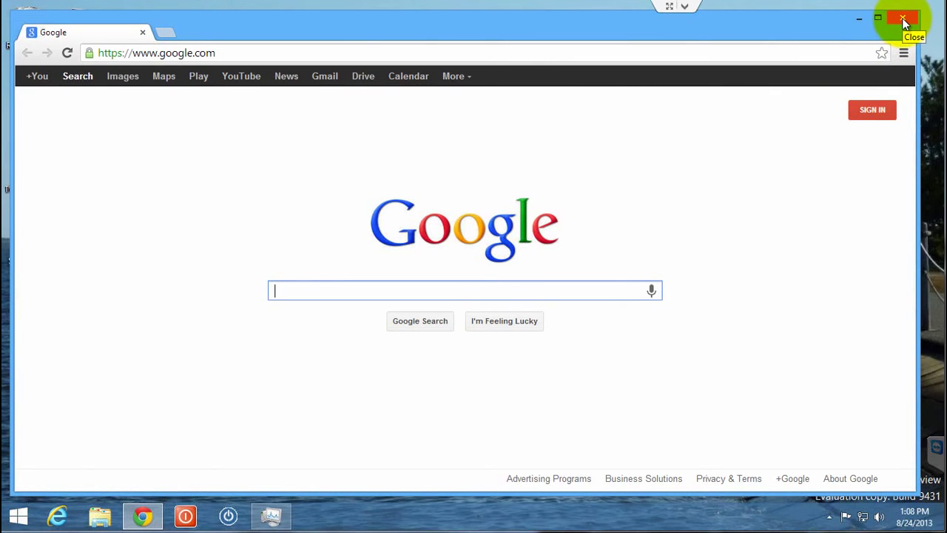
click(902, 18)
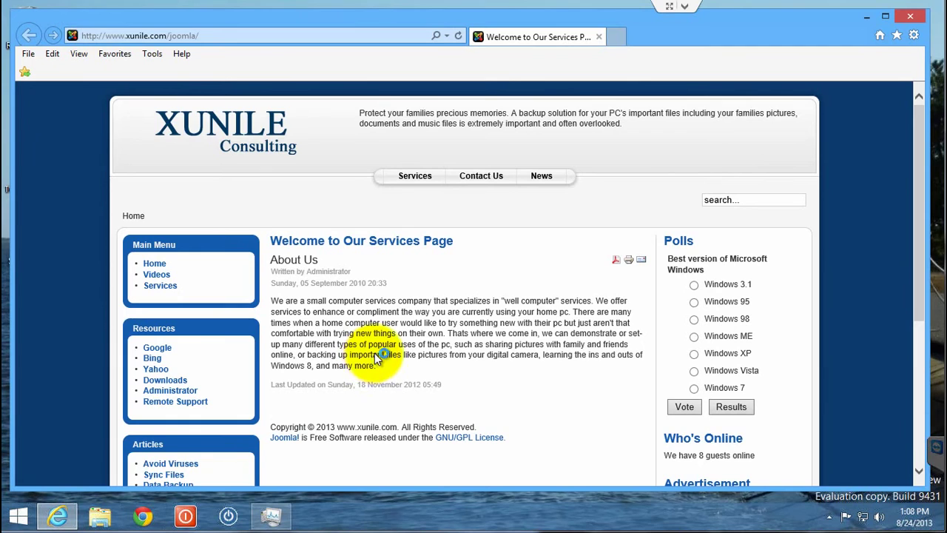
- Close Internet Explorer and launch it again from the desktop
click(913, 20)
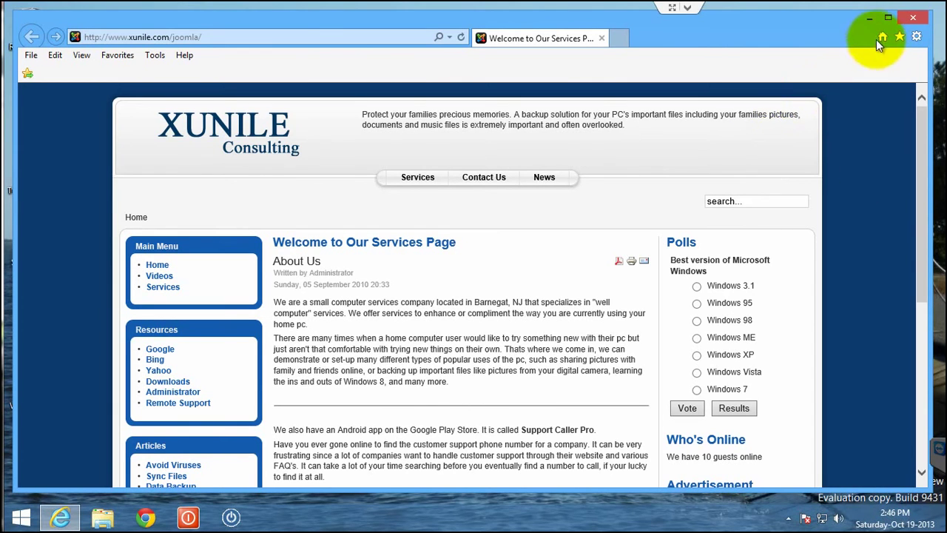
click(905, 21)
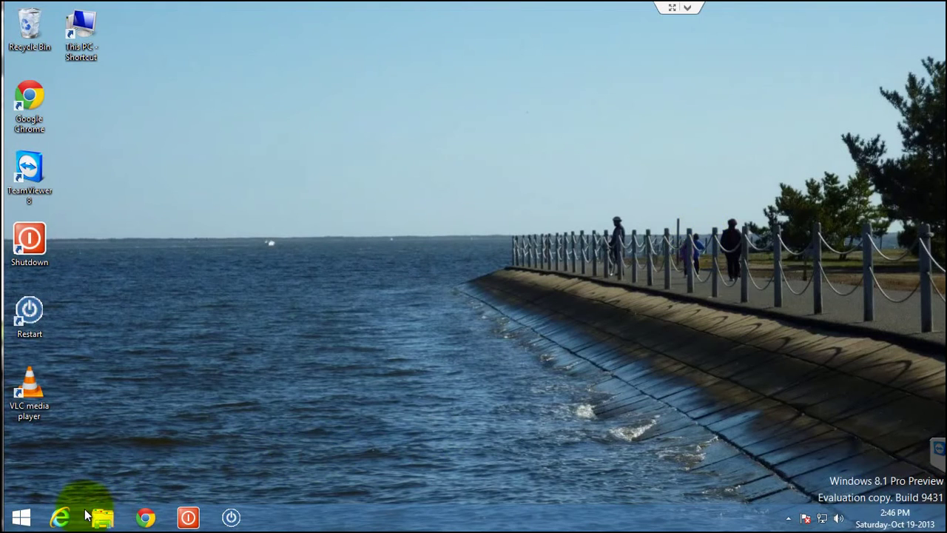
click(66, 517)
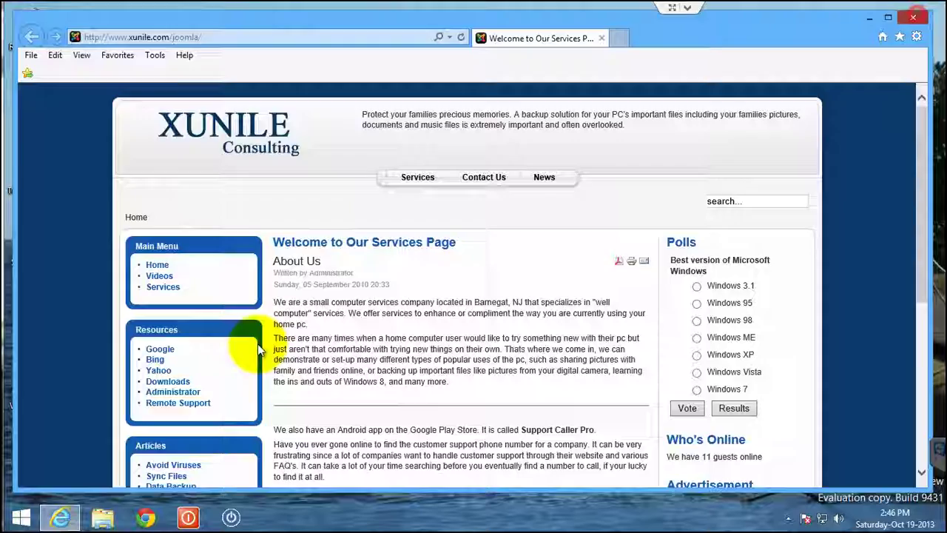
- Close the desktop Internet Explorer window, launch Internet Explorer from the Start screen to check its display mode, and close it
click(916, 19)
click(31, 520)
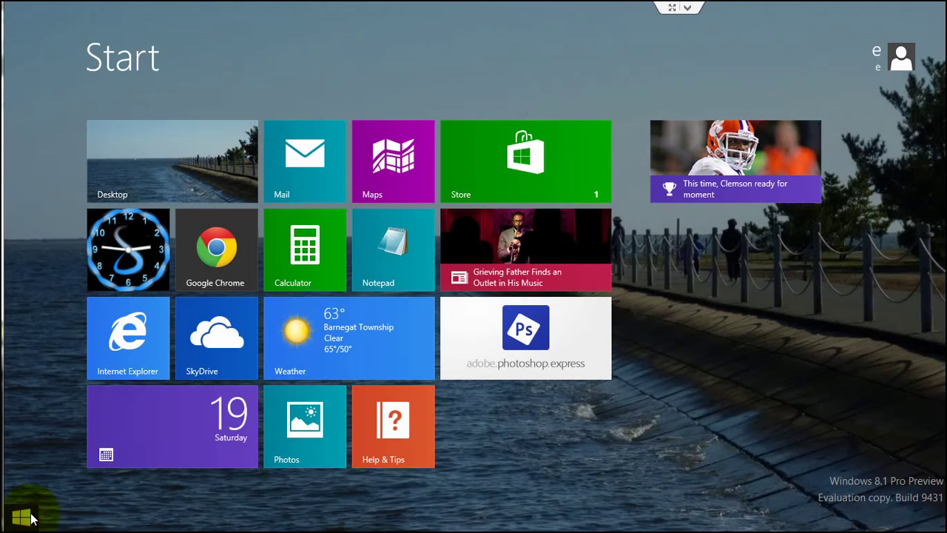
click(132, 340)
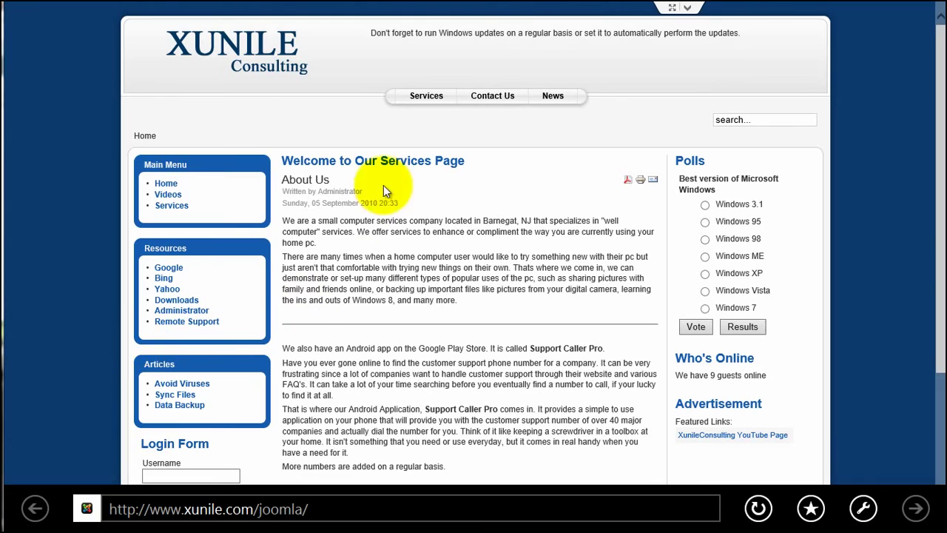
drag(510, 8, 503, 473)
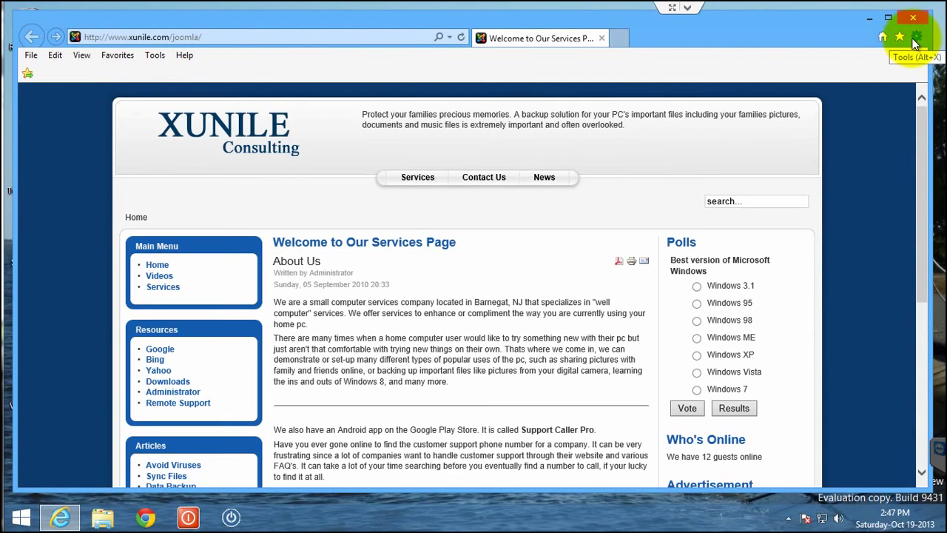
- Examine how Internet Explorer opens links and tiles in the Programs settings of Internet Options, then close the dialog and the browser
click(916, 37)
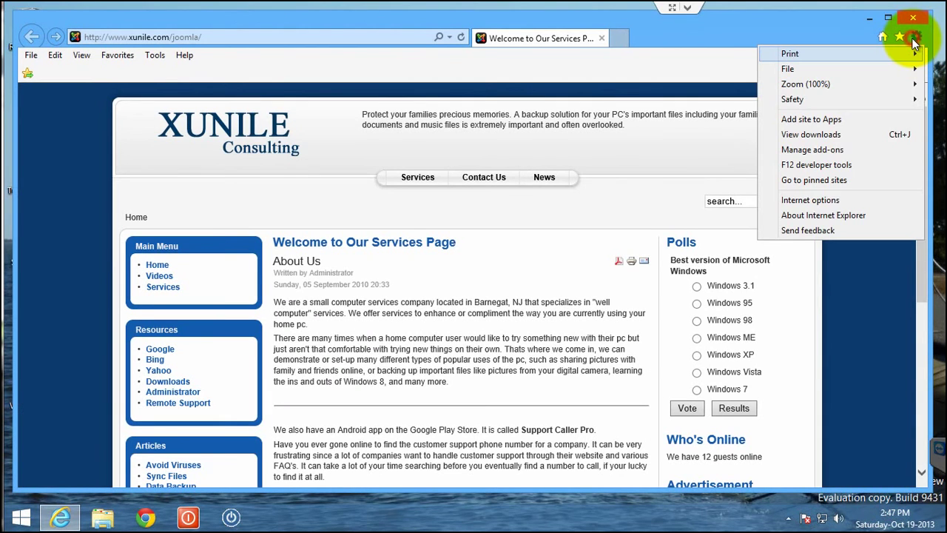
click(818, 200)
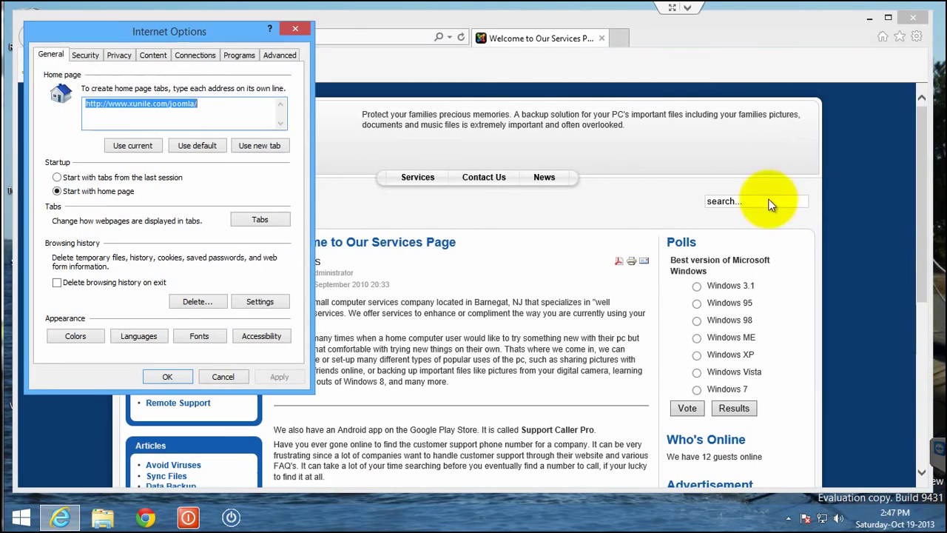
click(234, 56)
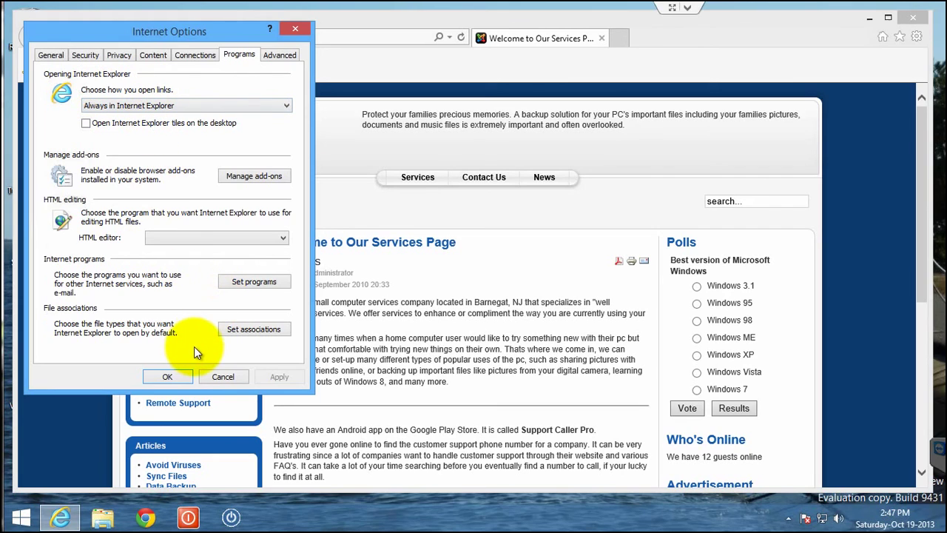
click(171, 377)
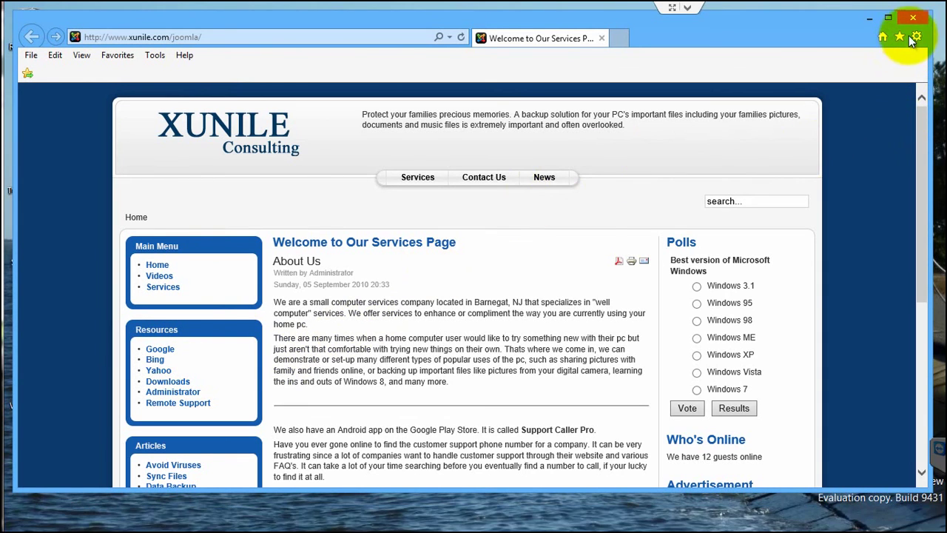
key(alt+F4)
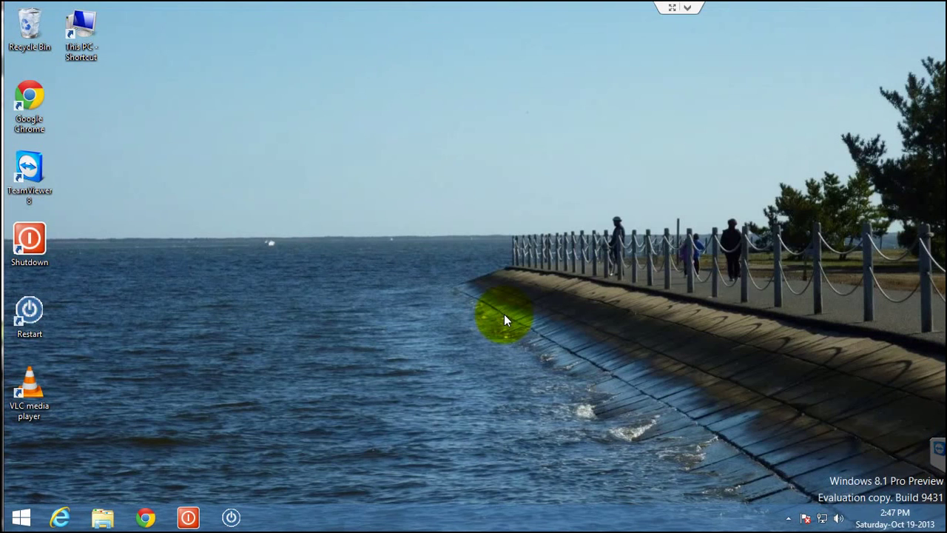